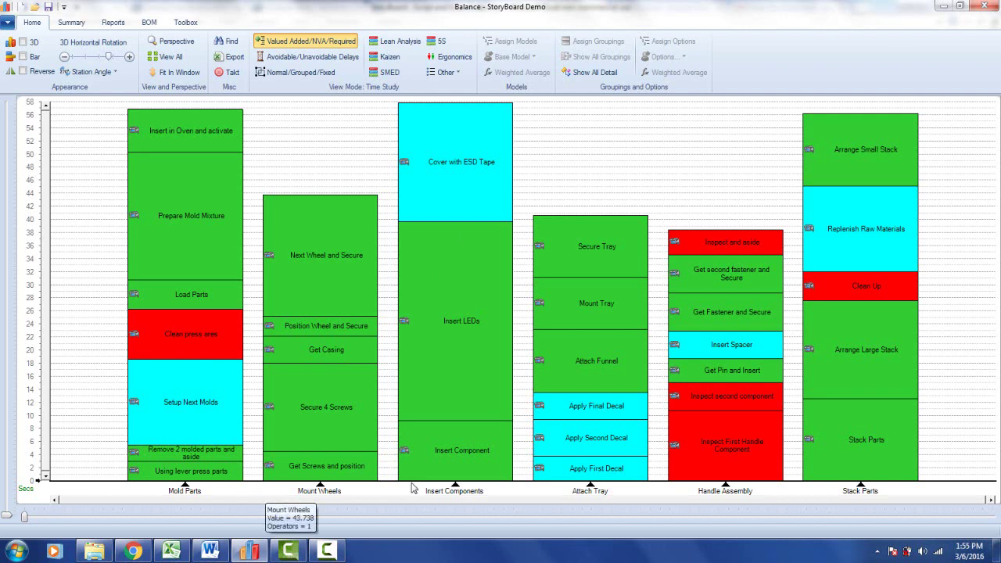
- Export the Insert Components station as a Story Board workbook listing Insert Component (9.20) and Insert LEDs (30.43)
{"action": "right_click", "coordinate": [450, 498]}
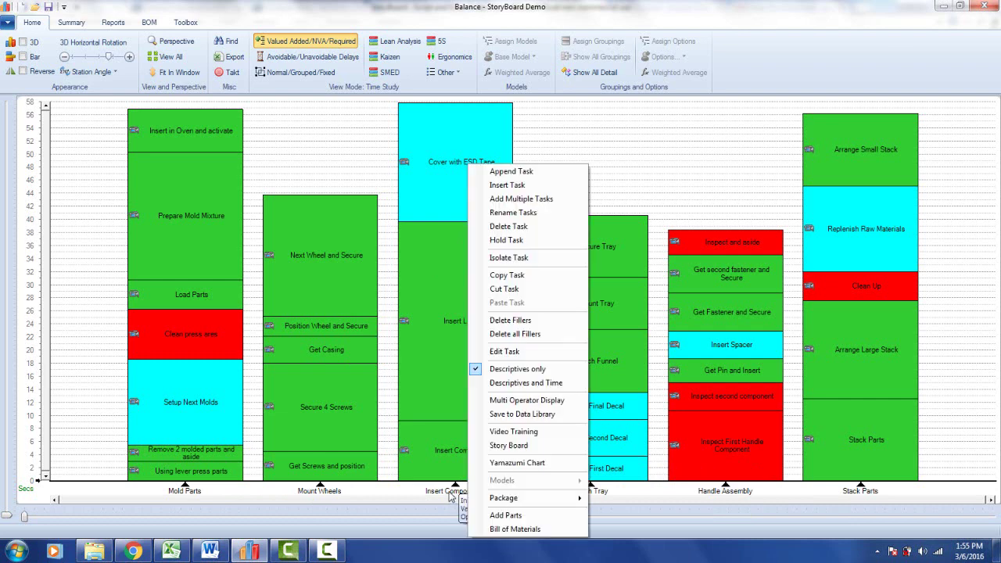
{"action": "left_click", "coordinate": [494, 449]}
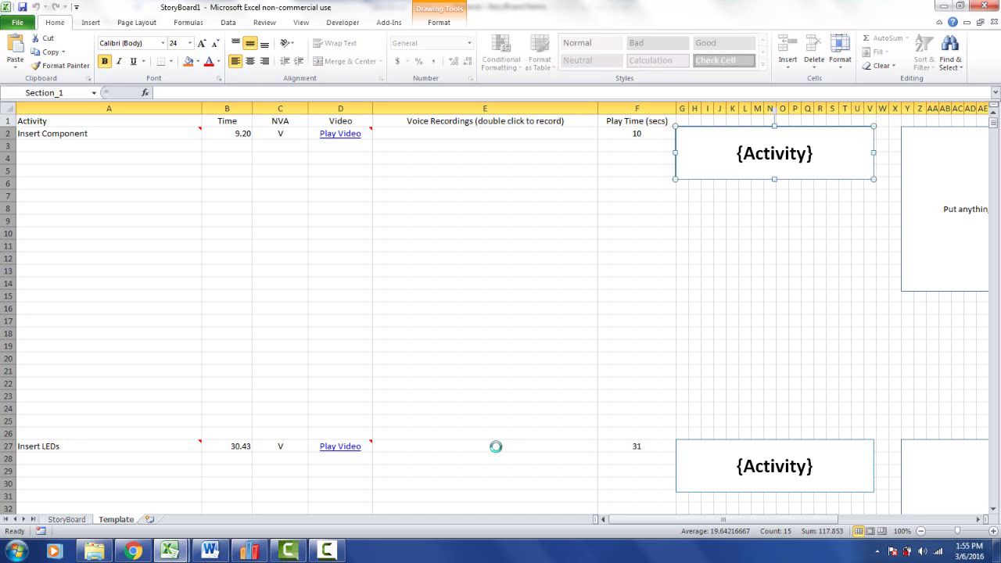
{"action": "left_click", "coordinate": [961, 6]}
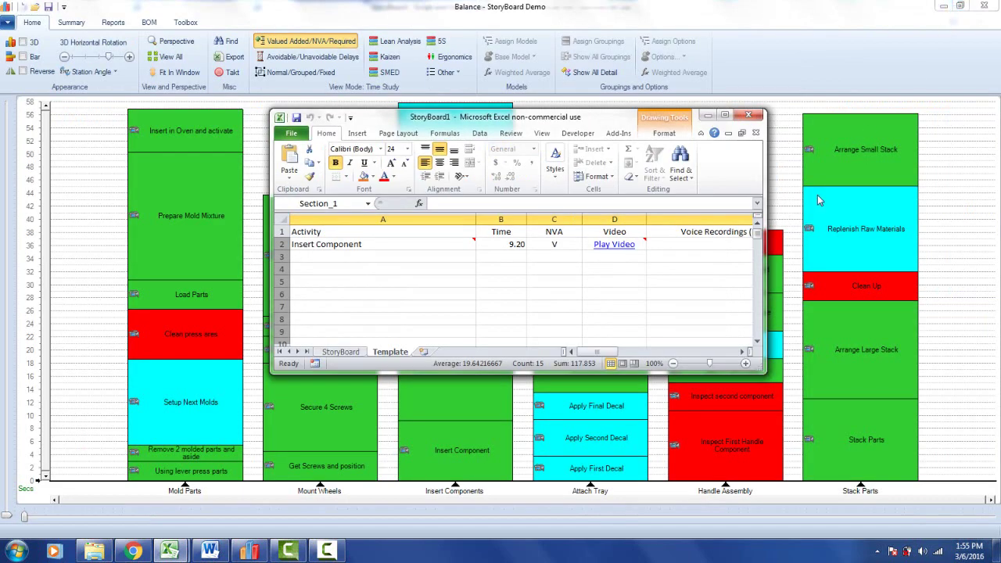
{"action": "left_click_drag", "start_coordinate": [763, 201], "coordinate": [867, 202]}
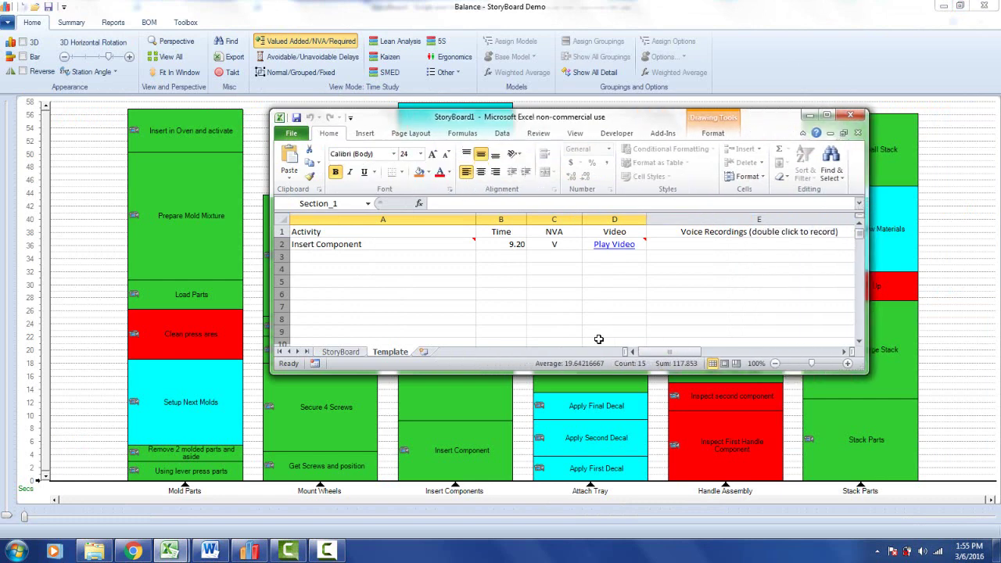
{"action": "left_click_drag", "start_coordinate": [578, 381], "coordinate": [579, 499]}
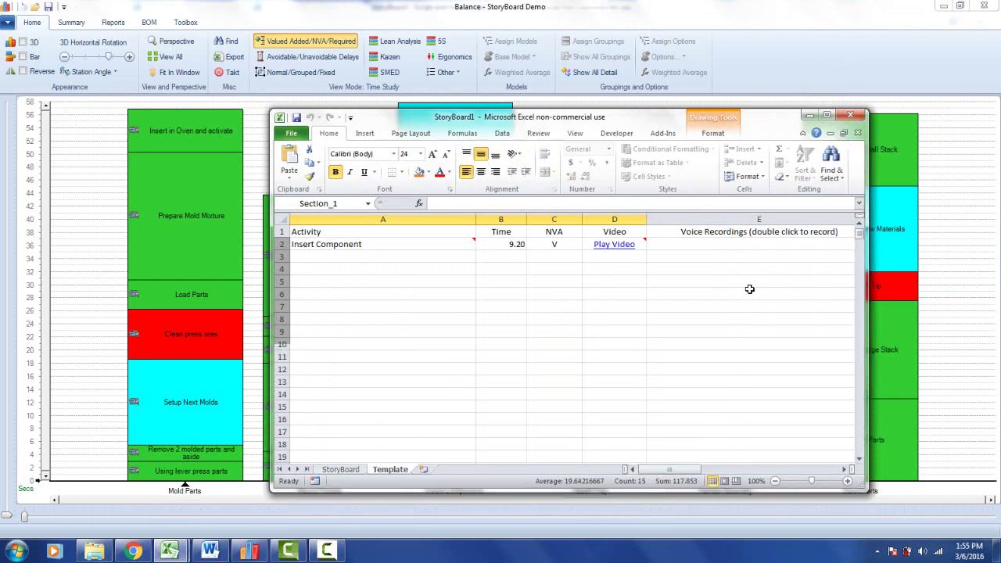
{"action": "left_click_drag", "start_coordinate": [867, 256], "coordinate": [781, 256]}
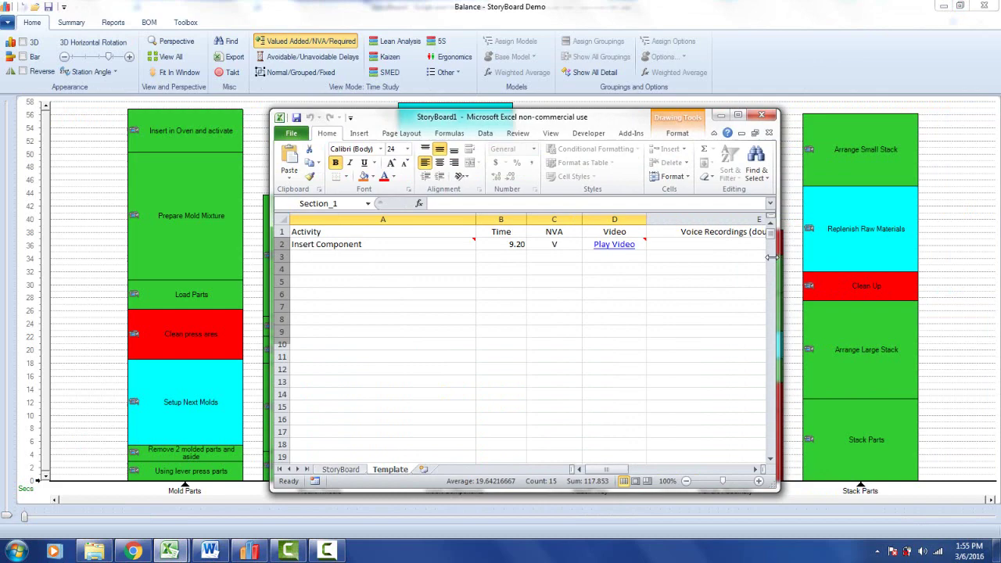
{"action": "left_click_drag", "start_coordinate": [647, 122], "coordinate": [904, 54]}
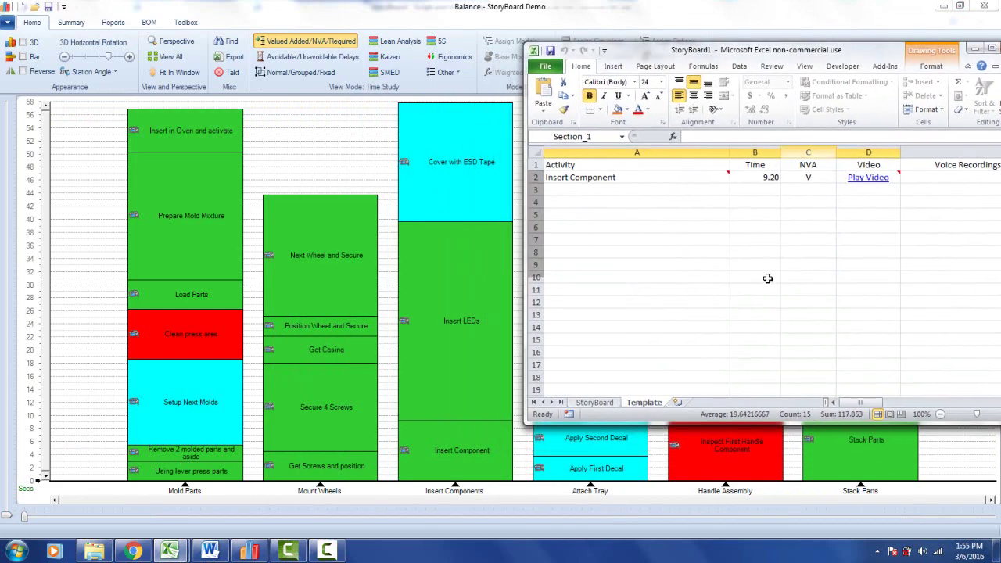
{"action": "left_click_drag", "start_coordinate": [740, 424], "coordinate": [738, 557]}
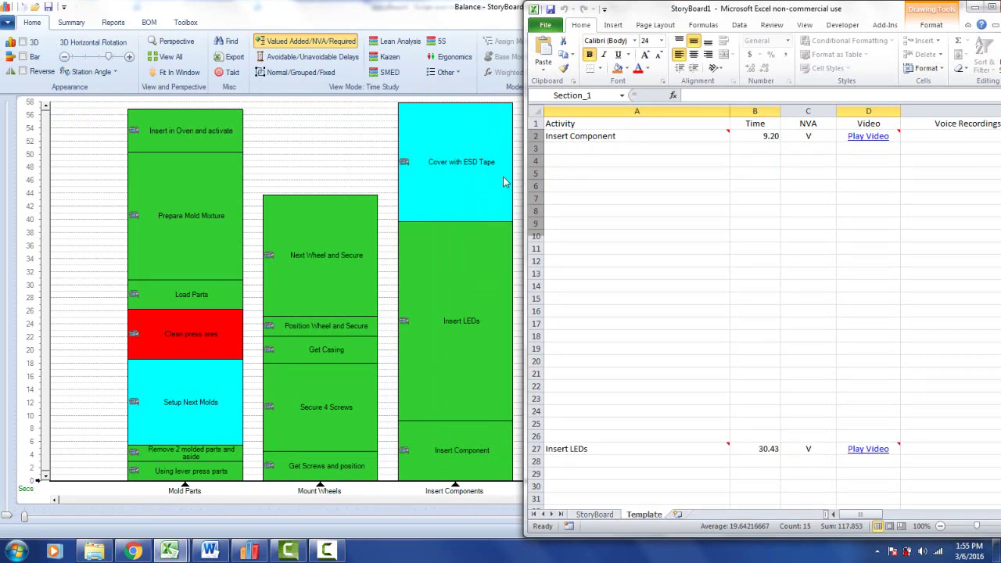
{"action": "left_click", "coordinate": [594, 140]}
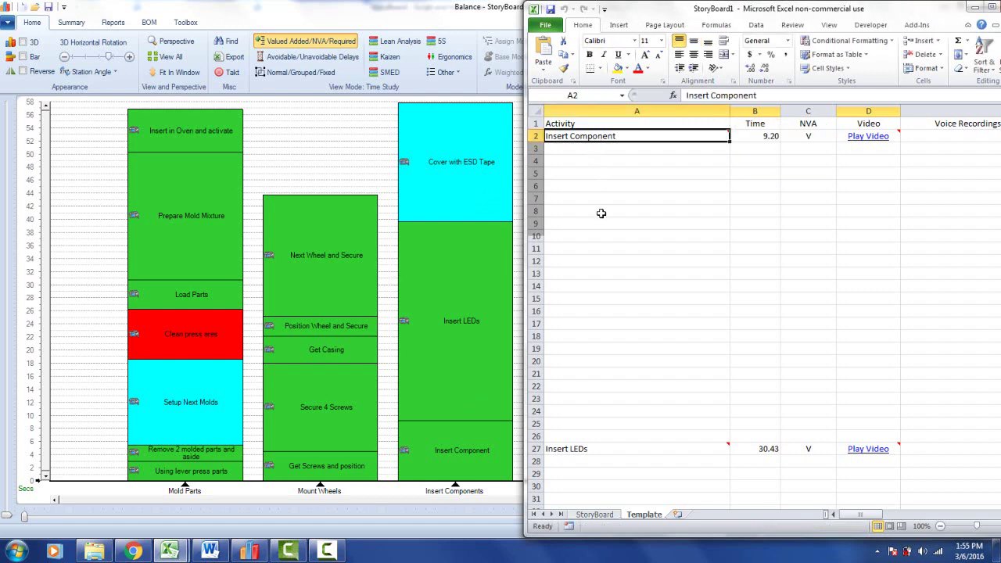
{"action": "key", "text": "Down"}
{"action": "key", "text": "Down"}
{"action": "key", "text": "Down"}
{"action": "key", "text": "Down"}
{"action": "key", "text": "Down"}
{"action": "key", "text": "Down"}
{"action": "key", "text": "Down"}
{"action": "key", "text": "Down"}
{"action": "key", "text": "Down"}
{"action": "key", "text": "Down"}
{"action": "key", "text": "Down"}
{"action": "key", "text": "Down"}
{"action": "key", "text": "Down"}
{"action": "key", "text": "Down"}
{"action": "key", "text": "Down"}
{"action": "key", "text": "Down"}
{"action": "key", "text": "Down"}
{"action": "key", "text": "Down"}
{"action": "key", "text": "Down"}
{"action": "key", "text": "Down"}
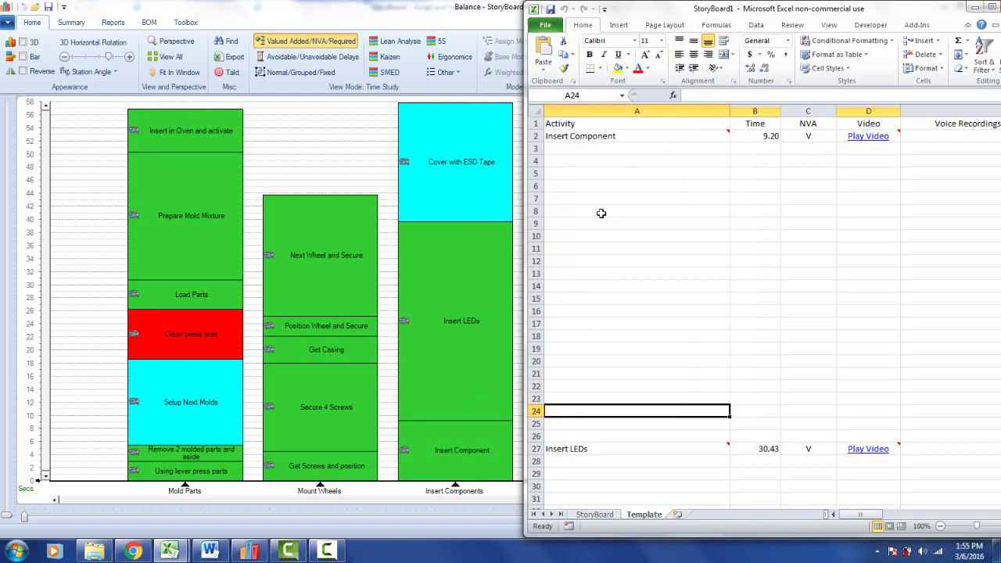
{"action": "key", "text": "Down"}
{"action": "key", "text": "Down"}
{"action": "key", "text": "Down"}
{"action": "key", "text": "Down"}
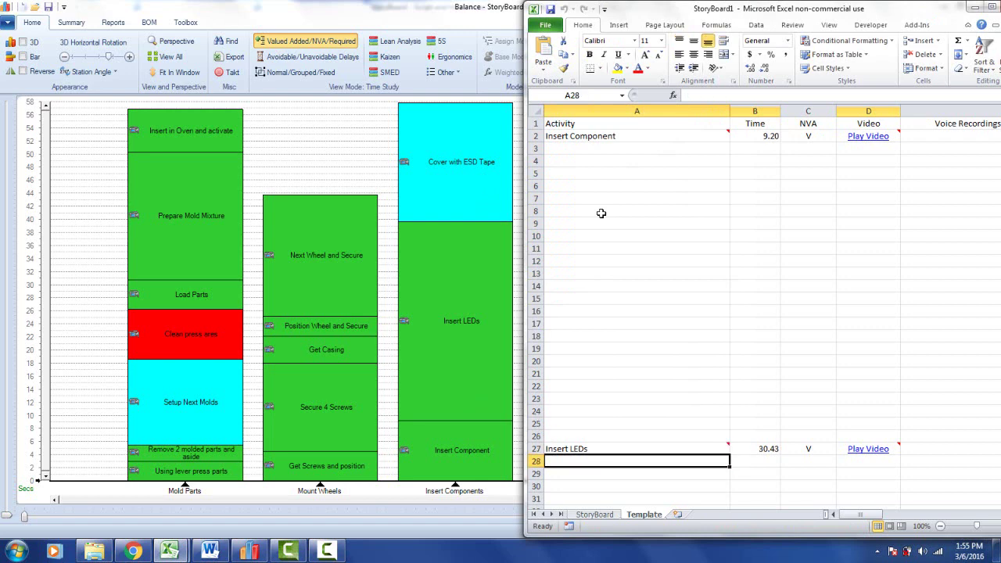
{"action": "key", "text": "ctrl+Down"}
{"action": "key", "text": "Up"}
{"action": "key", "text": "Down"}
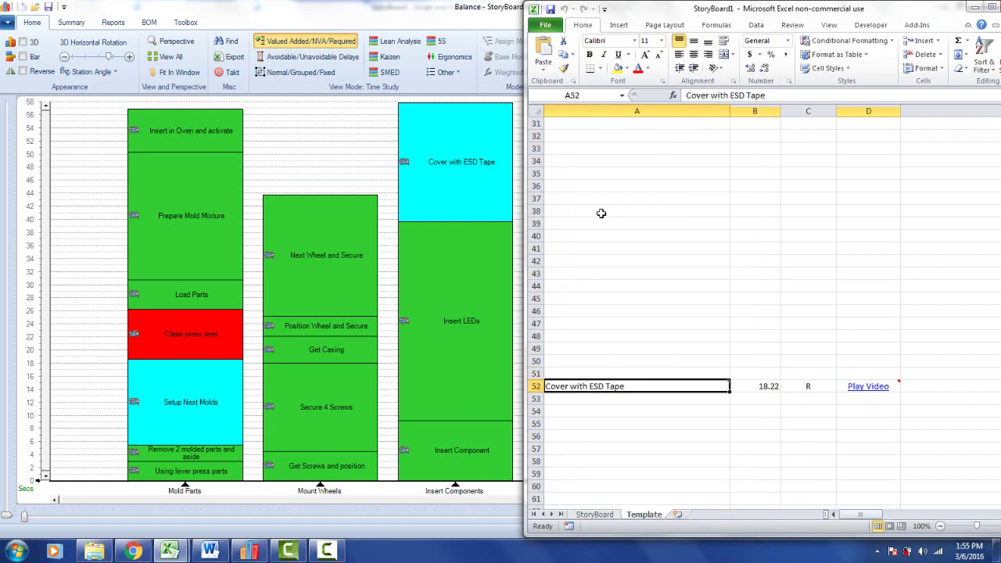
{"action": "key", "text": "Up"}
{"action": "key", "text": "Up"}
{"action": "key", "text": "Up"}
{"action": "key", "text": "Up"}
{"action": "key", "text": "Up"}
{"action": "key", "text": "Up"}
{"action": "key", "text": "Up"}
{"action": "key", "text": "Up"}
{"action": "key", "text": "Up"}
{"action": "key", "text": "Up"}
{"action": "key", "text": "Up"}
{"action": "key", "text": "Up"}
{"action": "key", "text": "Up"}
{"action": "key", "text": "Up"}
{"action": "key", "text": "Up"}
{"action": "key", "text": "Up"}
{"action": "key", "text": "Up"}
{"action": "key", "text": "Up"}
{"action": "key", "text": "Up"}
{"action": "key", "text": "Up"}
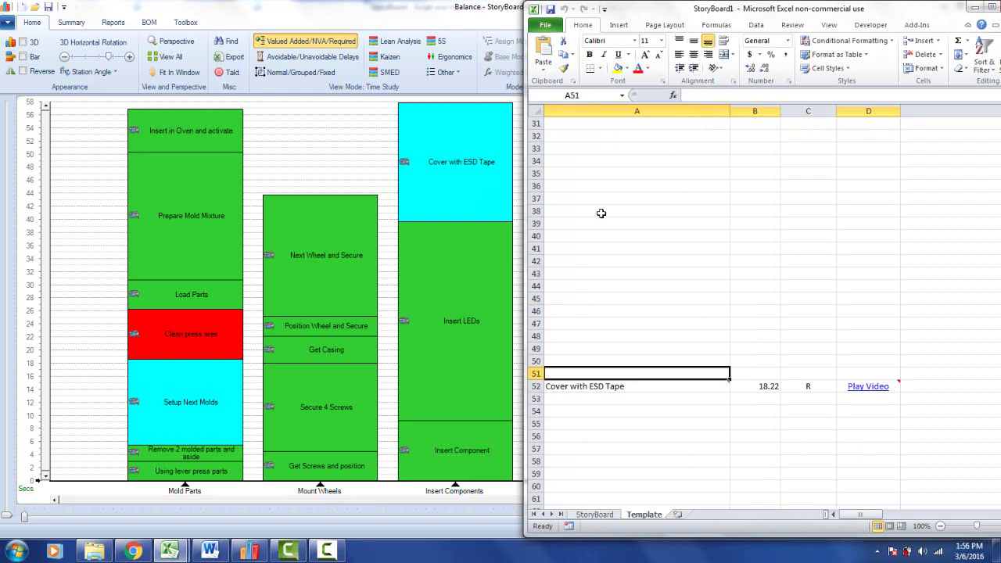
{"action": "key", "text": "Up"}
{"action": "key", "text": "Up"}
{"action": "key", "text": "Up"}
{"action": "key", "text": "Up"}
{"action": "key", "text": "Up"}
{"action": "key", "text": "Up"}
{"action": "key", "text": "Up"}
{"action": "key", "text": "Up"}
{"action": "key", "text": "Up"}
{"action": "key", "text": "Up"}
{"action": "key", "text": "Up"}
{"action": "key", "text": "Up"}
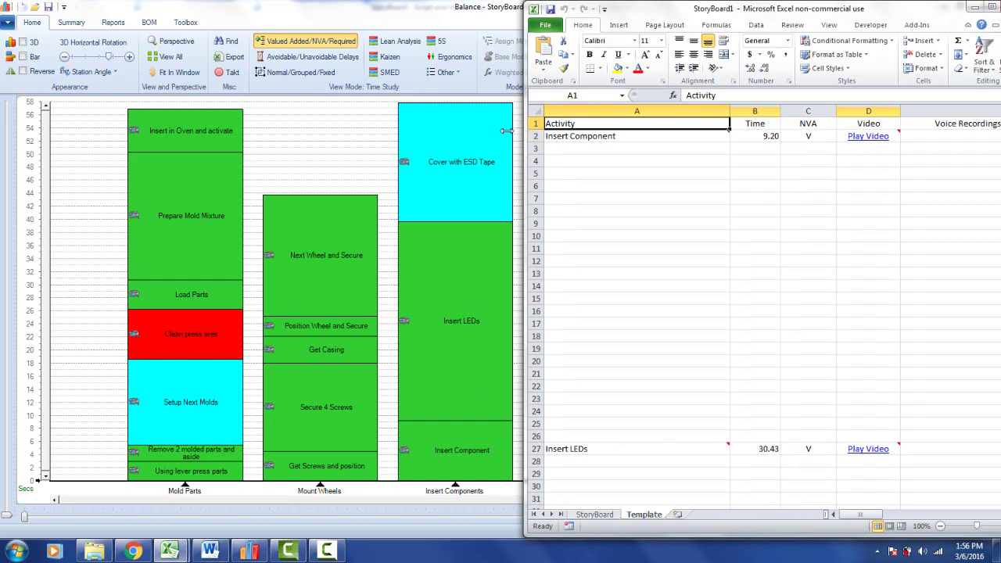
{"action": "key", "text": "super+Left"}
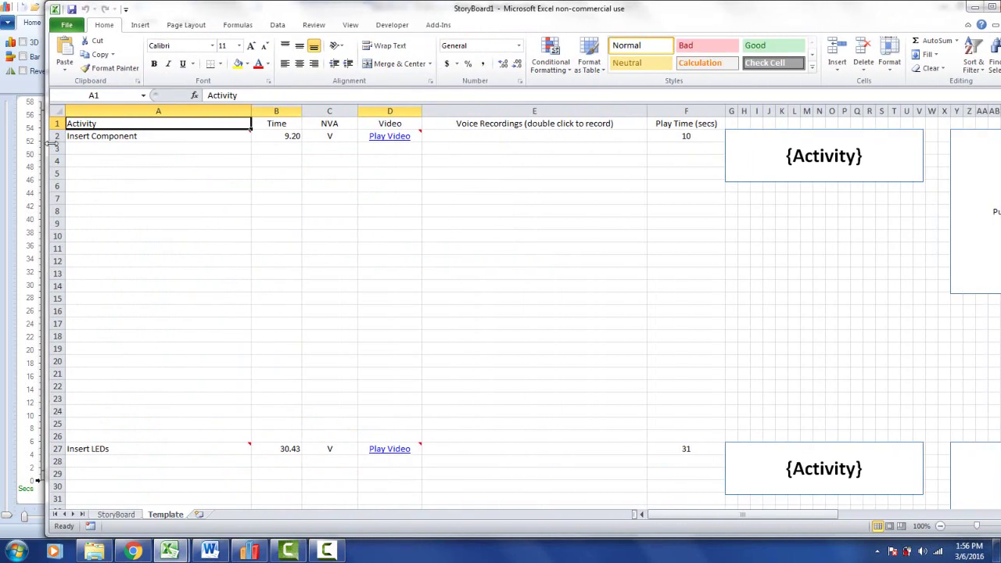
{"action": "left_click", "coordinate": [992, 9]}
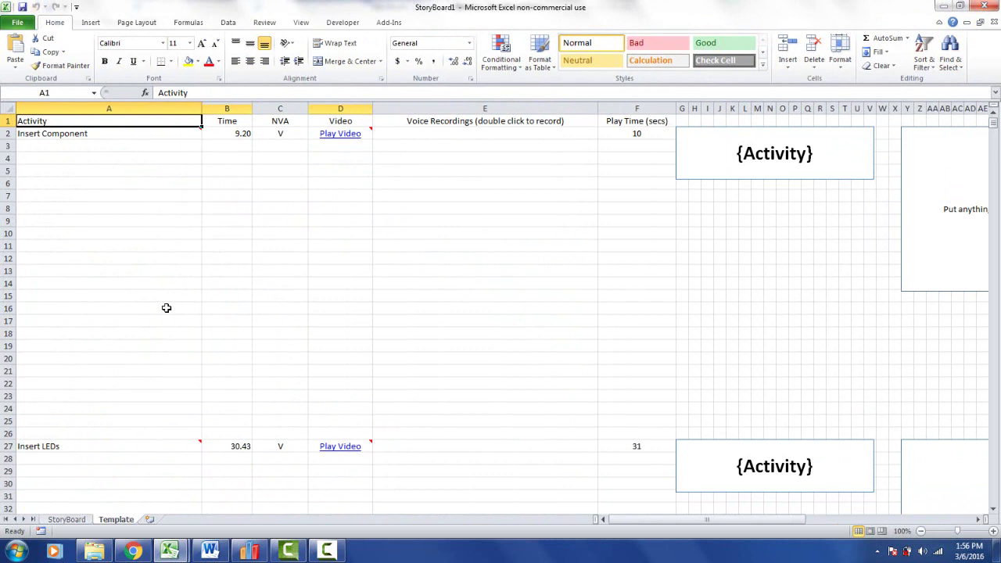
{"action": "left_click", "coordinate": [128, 135]}
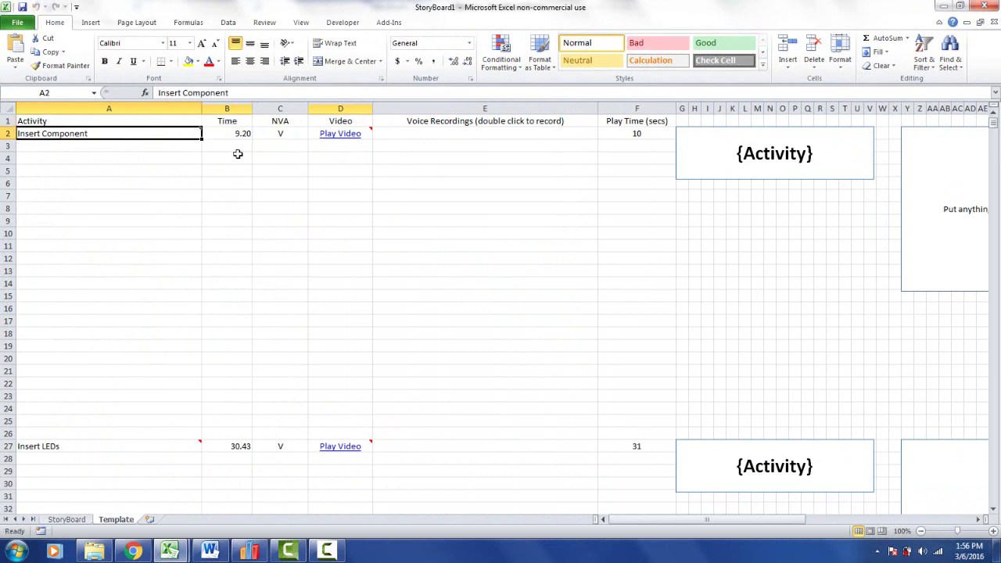
{"action": "left_click", "coordinate": [239, 134]}
{"action": "left_click", "coordinate": [280, 134]}
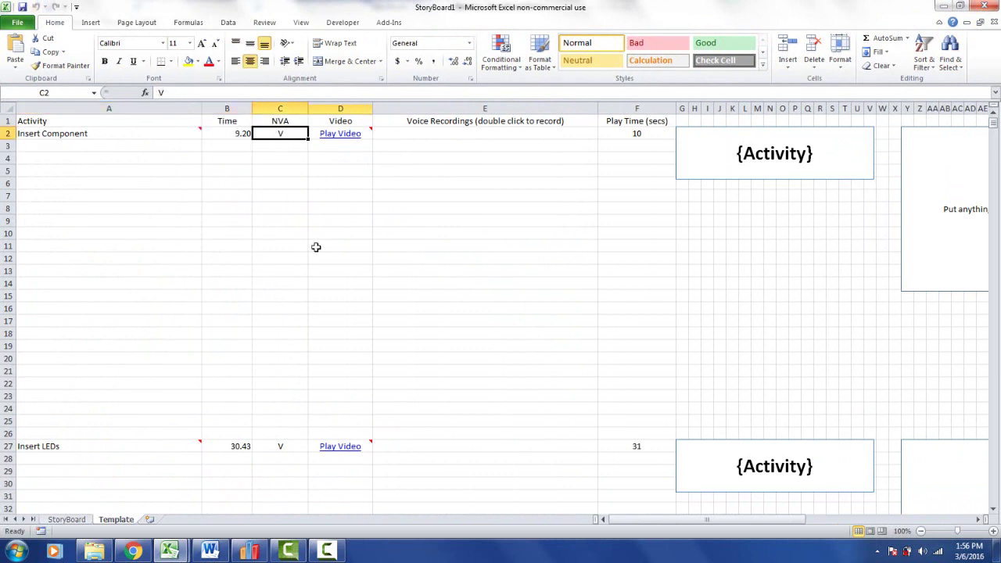
{"action": "left_click", "coordinate": [344, 134]}
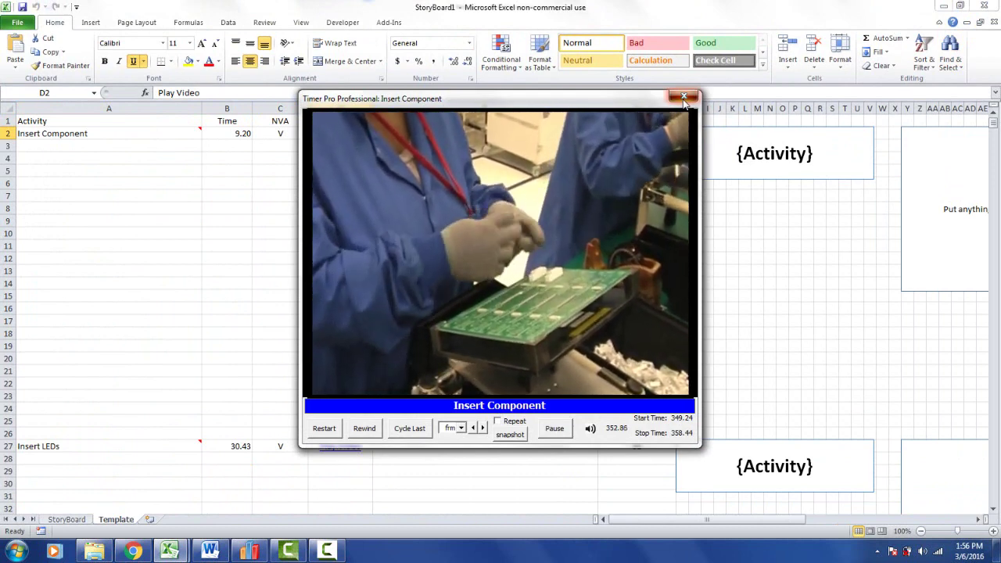
{"action": "left_click", "coordinate": [684, 97]}
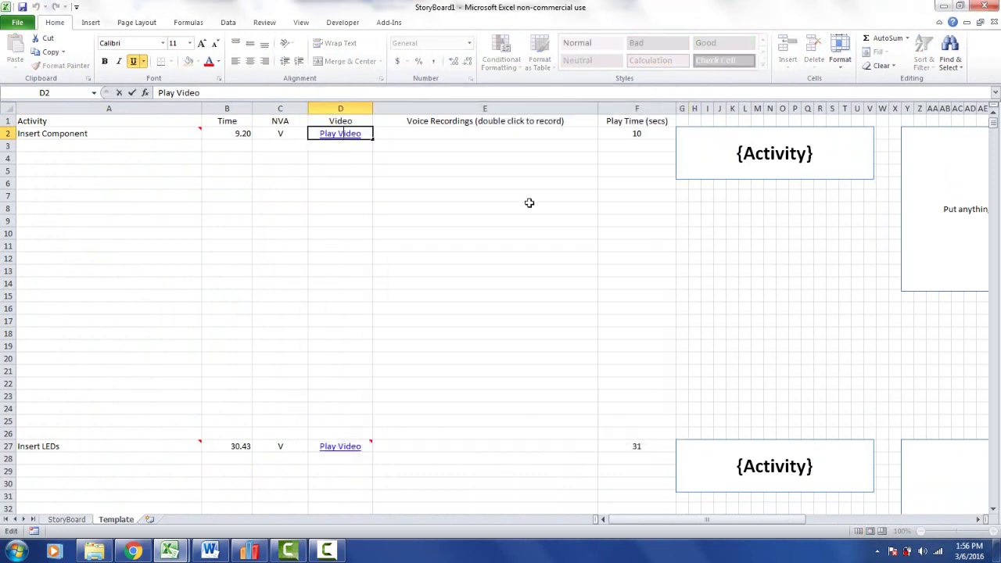
{"action": "left_click", "coordinate": [242, 135]}
{"action": "left_click", "coordinate": [650, 133]}
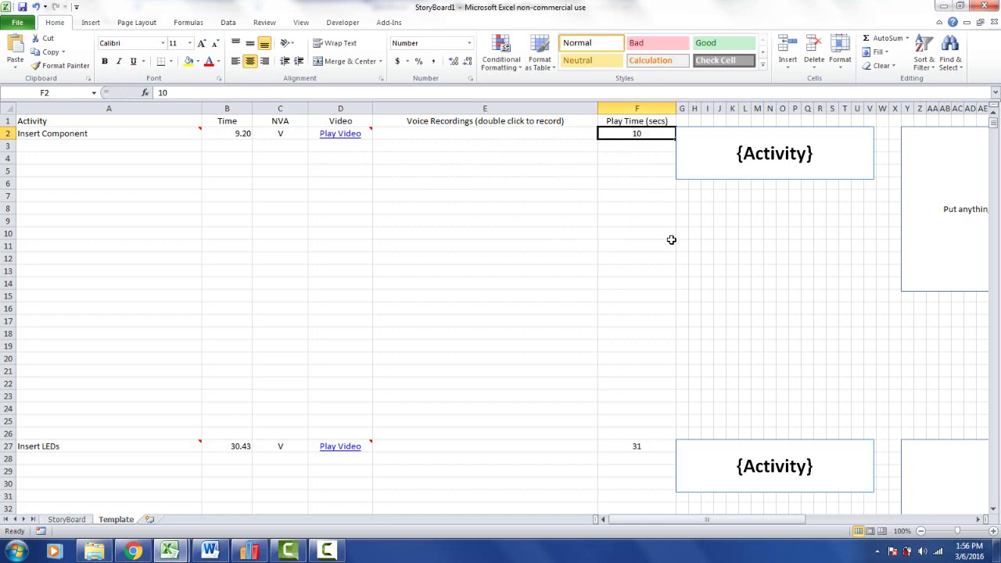
- Scroll right across the template section boxes, then show the StoryBoard sheet with its Activity and Time panels
{"action": "left_click", "coordinate": [976, 520]}
{"action": "left_click", "coordinate": [977, 521]}
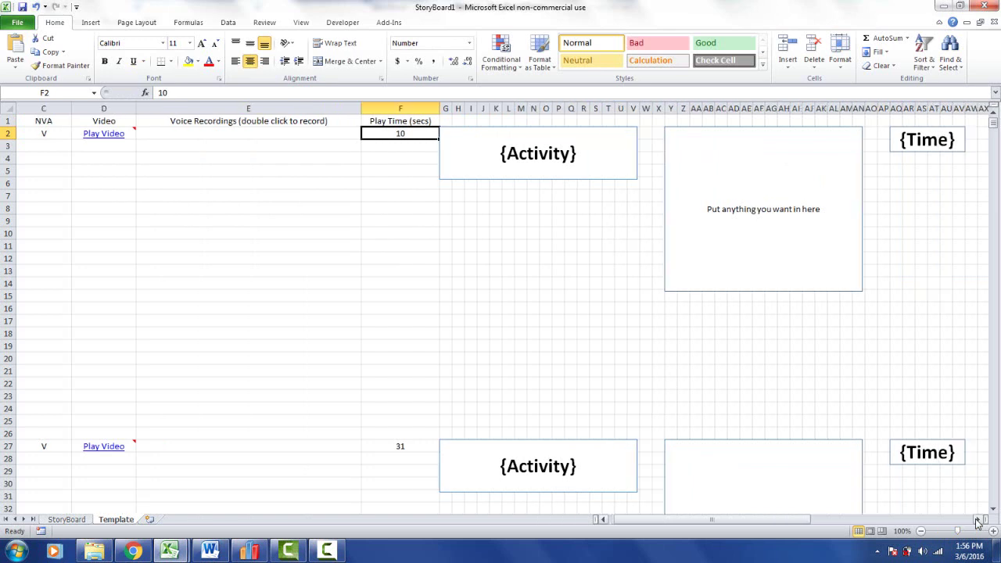
{"action": "left_click", "coordinate": [977, 520]}
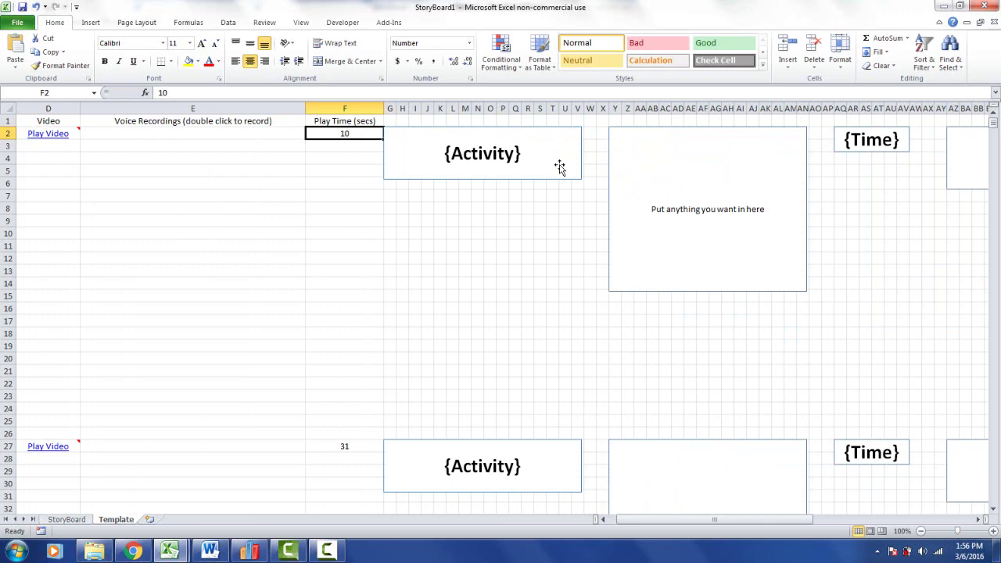
{"action": "left_click", "coordinate": [60, 520]}
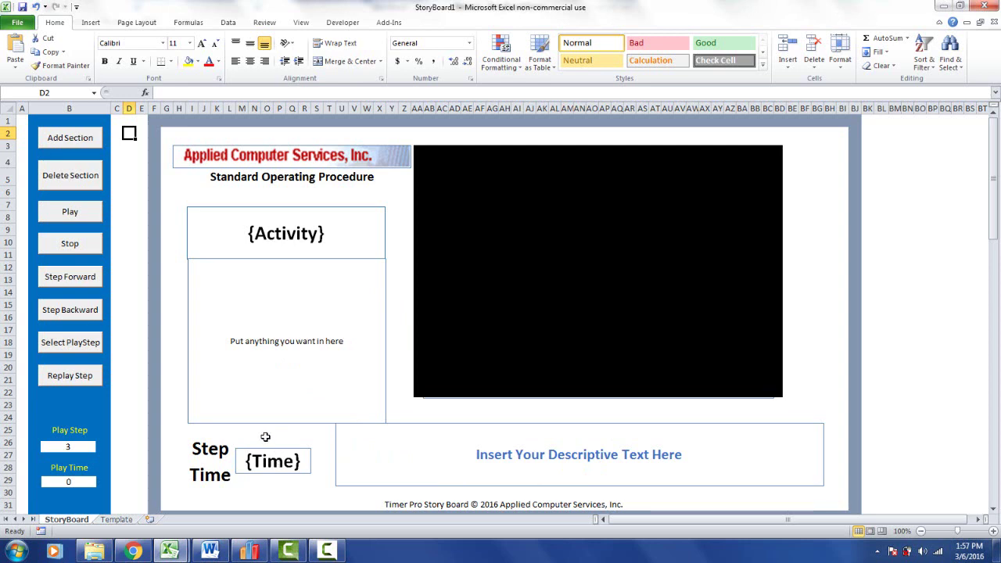
{"action": "left_click", "coordinate": [117, 519]}
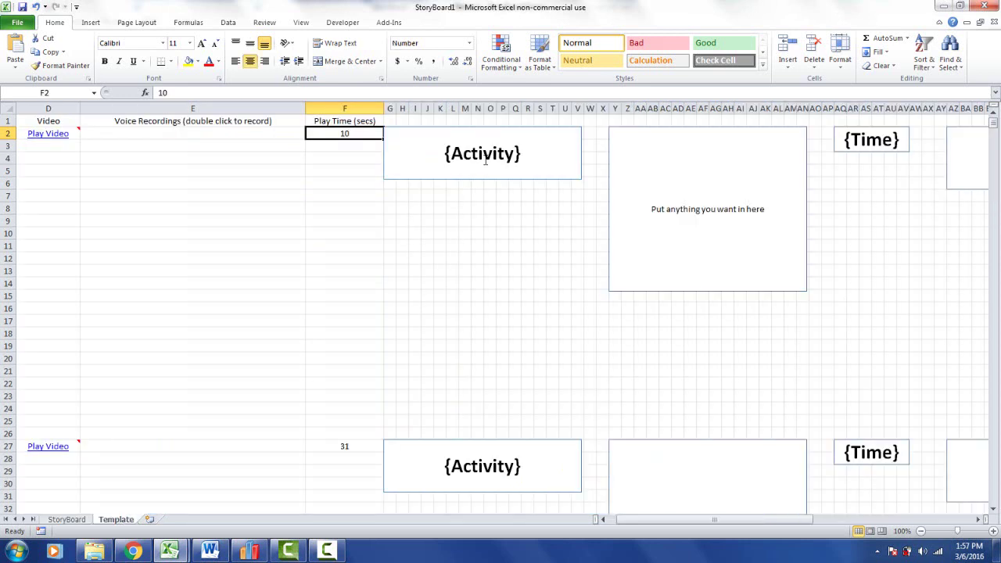
{"action": "left_click_drag", "start_coordinate": [639, 519], "coordinate": [626, 520]}
{"action": "left_click", "coordinate": [114, 135]}
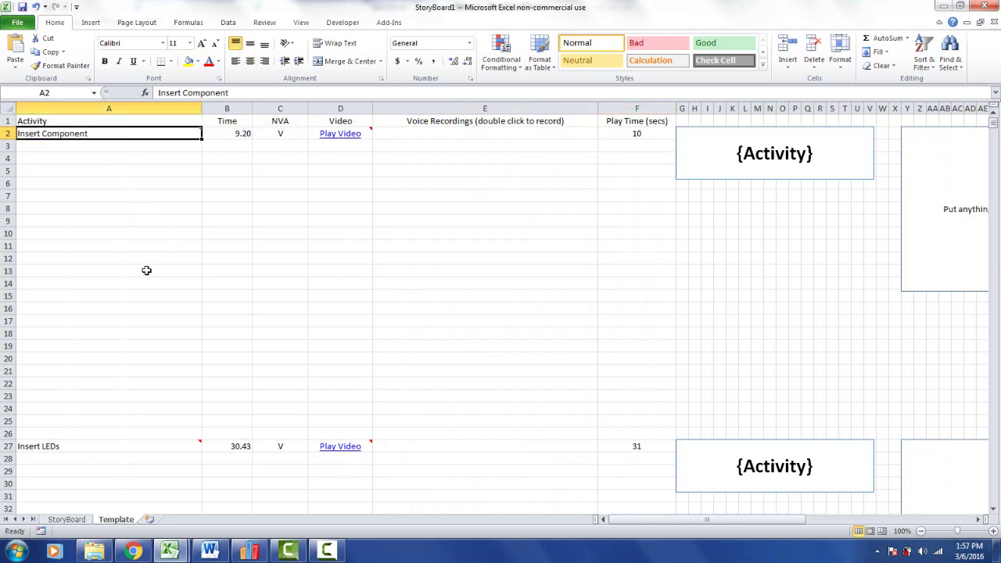
{"action": "double_click", "coordinate": [982, 520]}
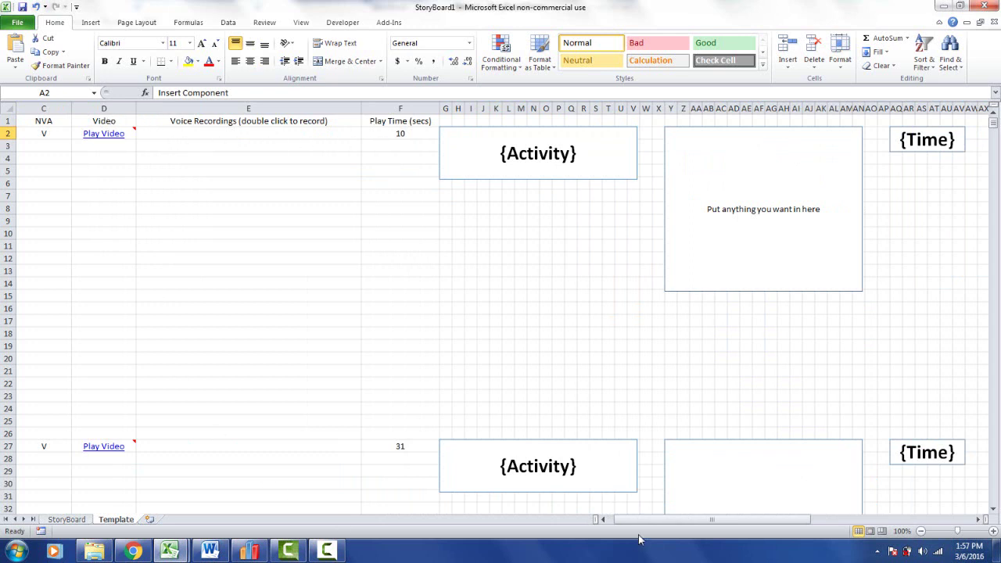
{"action": "left_click", "coordinate": [604, 519]}
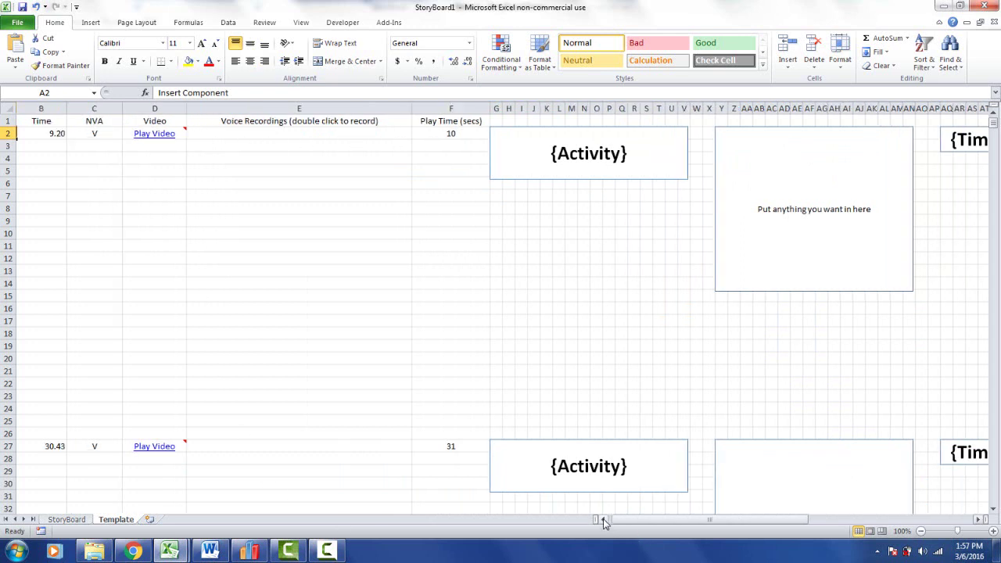
{"action": "left_click", "coordinate": [37, 135]}
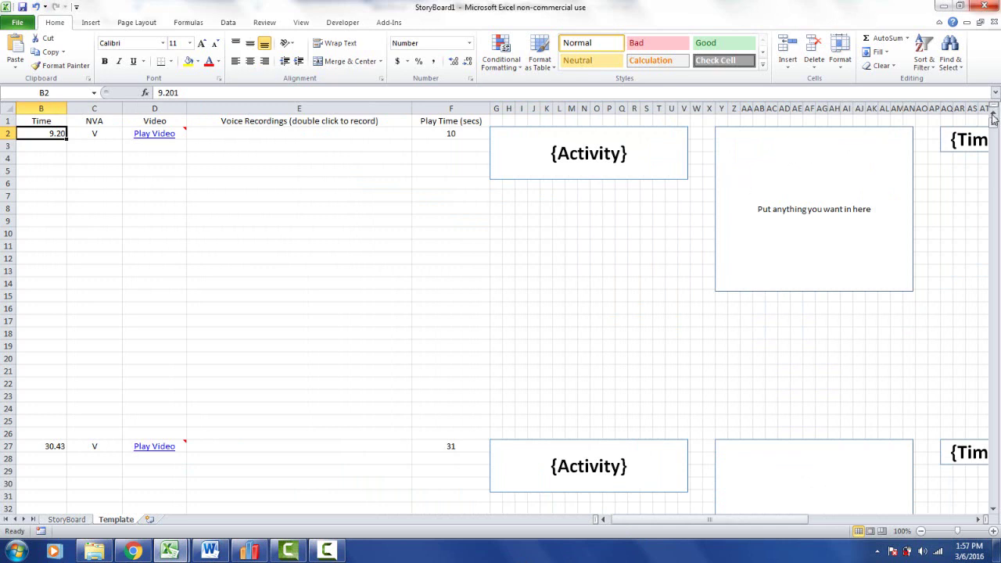
{"action": "left_click", "coordinate": [978, 520]}
{"action": "left_click", "coordinate": [978, 520]}
{"action": "left_click", "coordinate": [698, 183]}
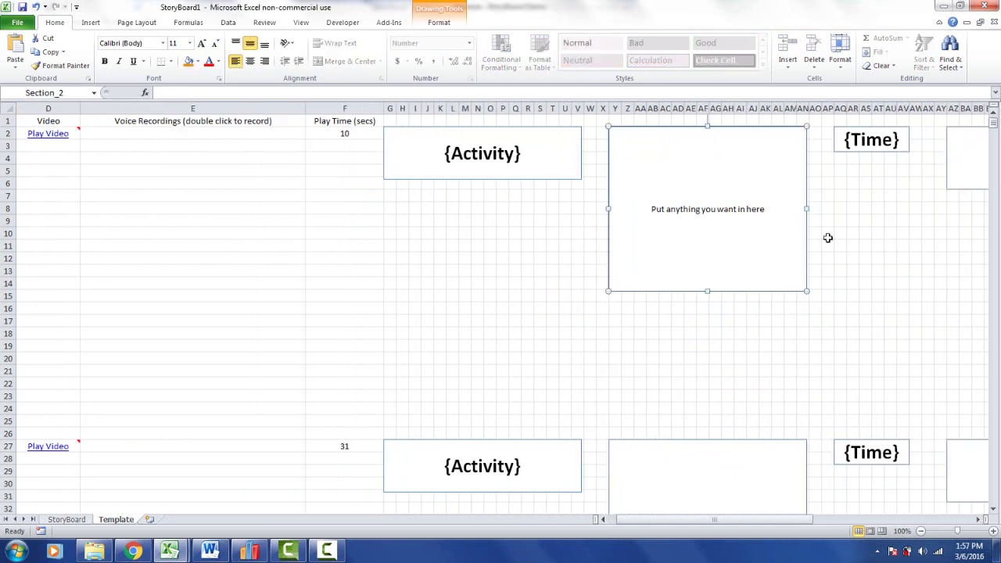
{"action": "left_click", "coordinate": [978, 519]}
{"action": "left_click", "coordinate": [978, 520]}
{"action": "left_click", "coordinate": [978, 519]}
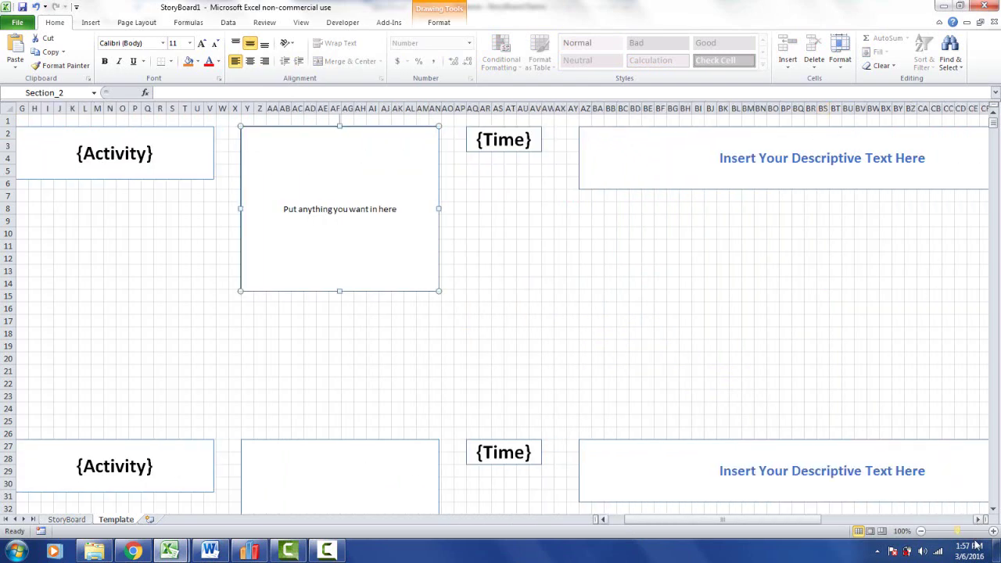
{"action": "left_click", "coordinate": [81, 520]}
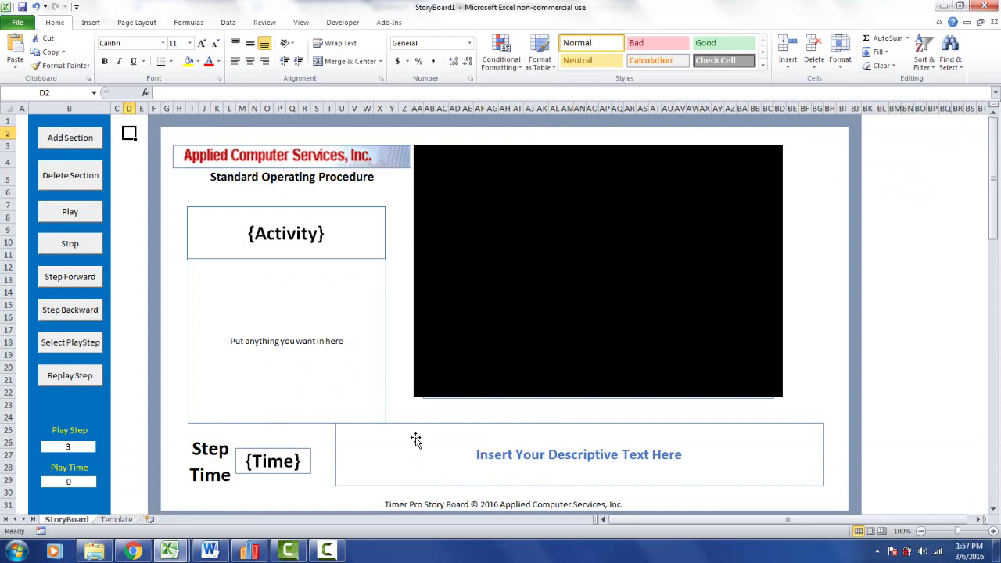
{"action": "left_click", "coordinate": [116, 520]}
{"action": "left_click_drag", "start_coordinate": [788, 520], "coordinate": [883, 513]}
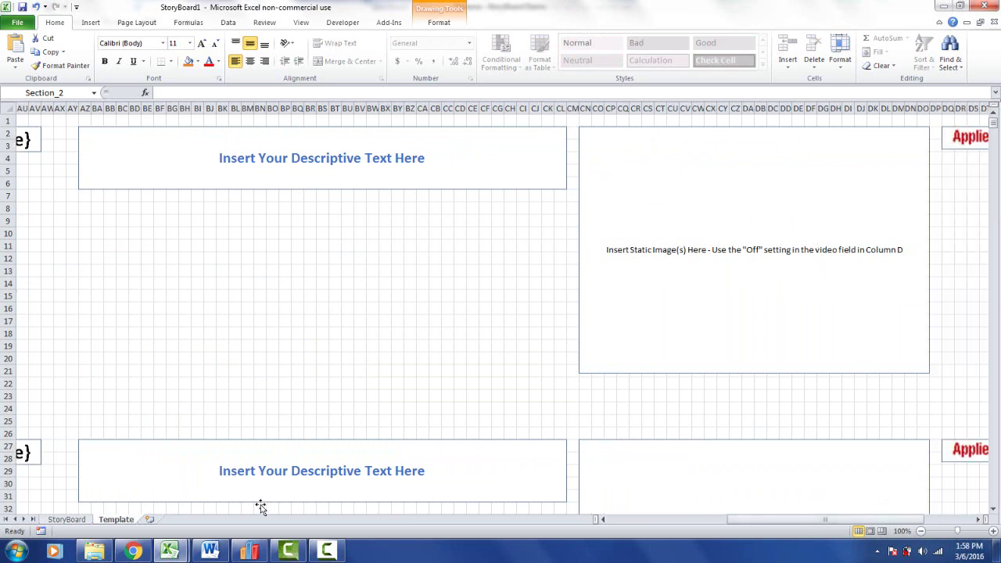
{"action": "left_click", "coordinate": [65, 521]}
{"action": "left_click", "coordinate": [978, 519]}
{"action": "left_click_drag", "start_coordinate": [978, 519], "coordinate": [975, 498]}
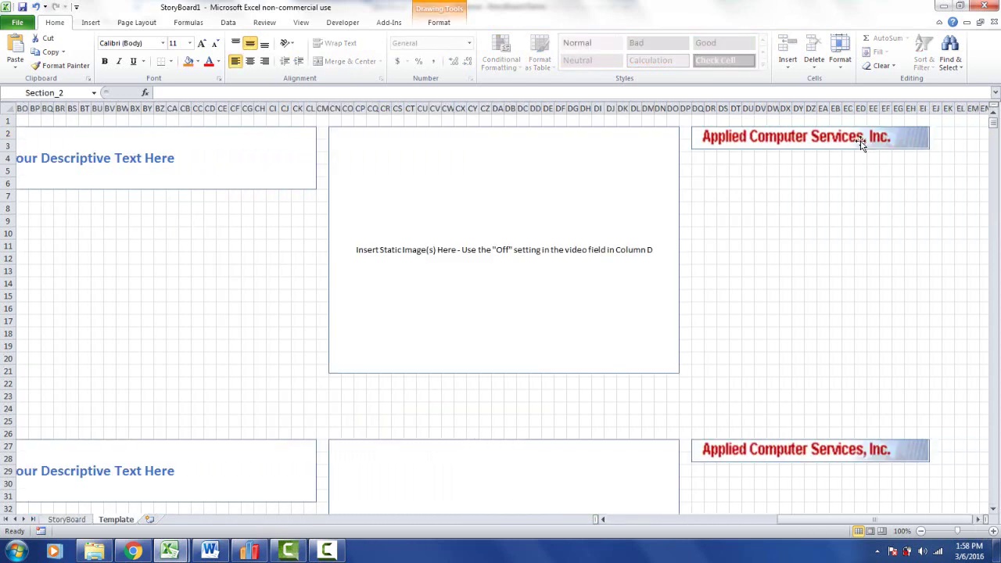
{"action": "left_click", "coordinate": [67, 520]}
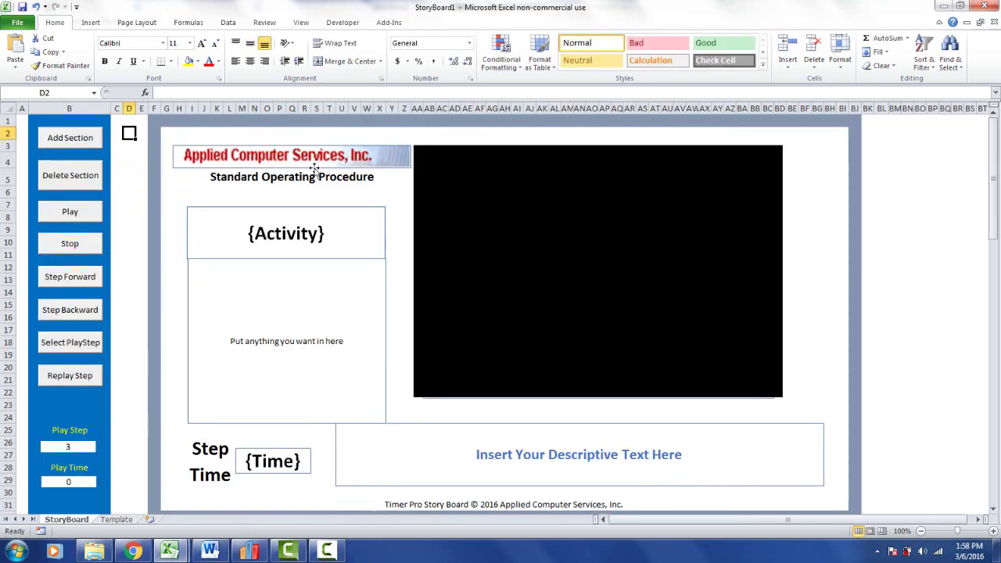
- Reset the Template sheet to column A, then play the StoryBoard, starting with Insert Component at 9.201
{"action": "left_click", "coordinate": [116, 519]}
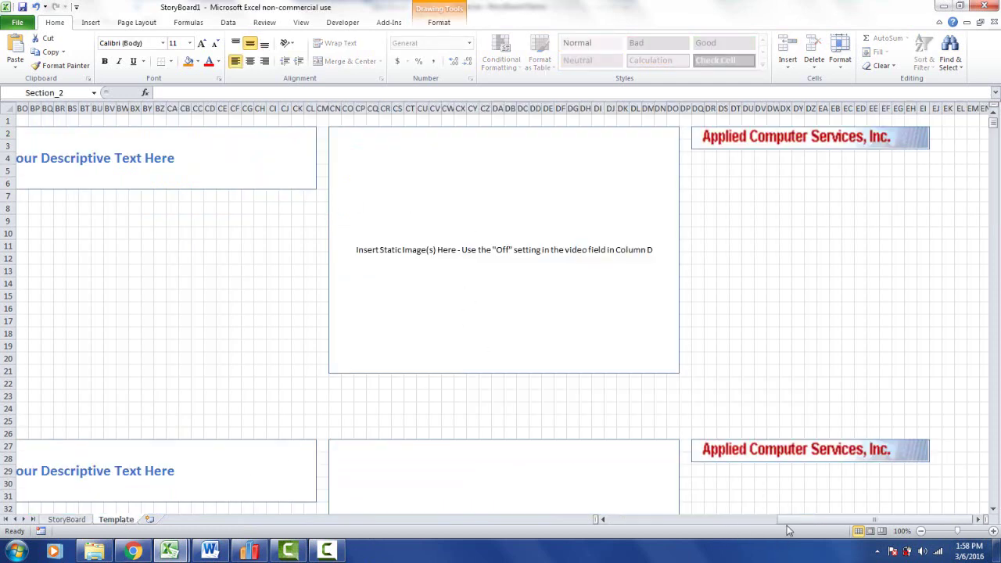
{"action": "left_click_drag", "start_coordinate": [789, 521], "coordinate": [579, 522]}
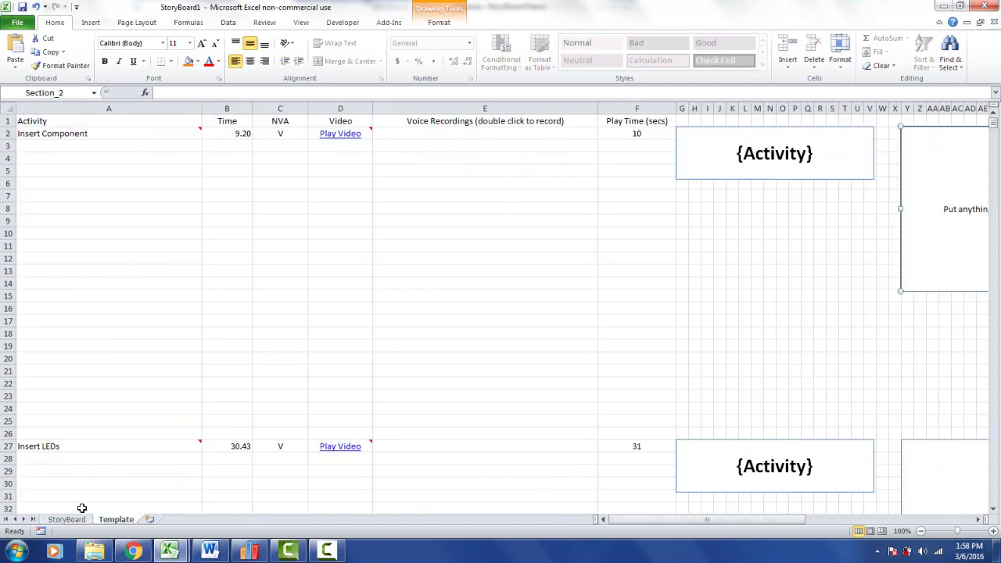
{"action": "left_click", "coordinate": [70, 520]}
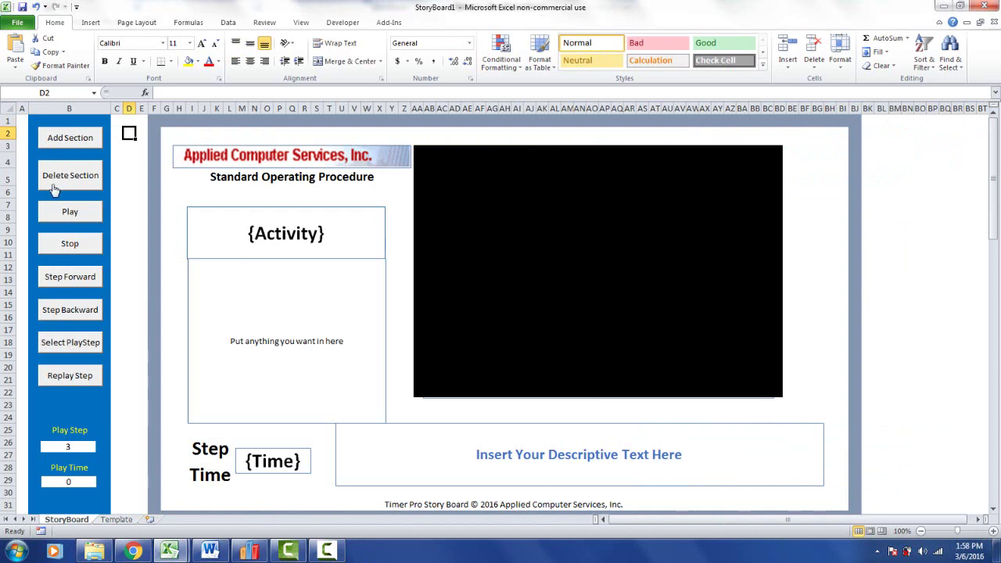
{"action": "left_click", "coordinate": [65, 214]}
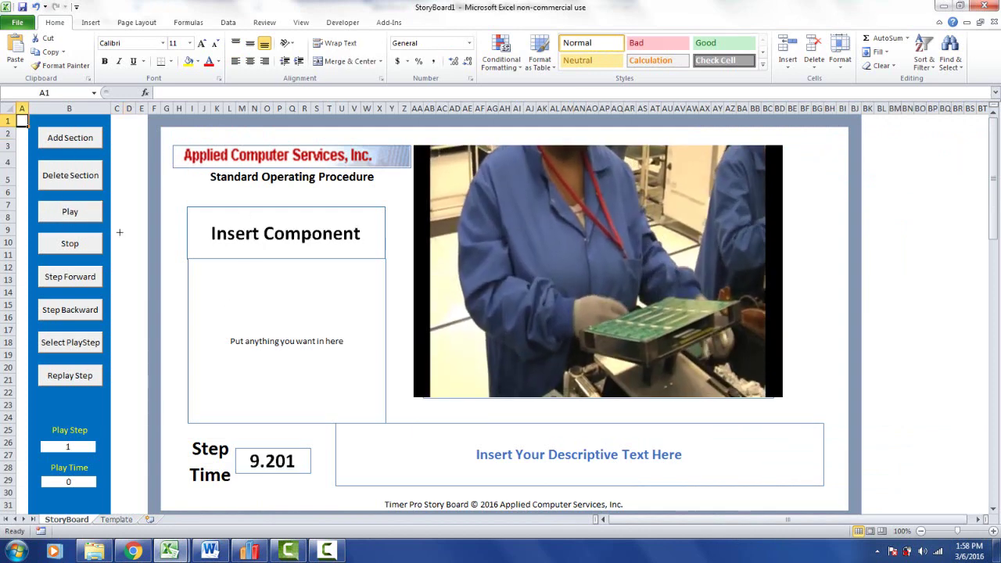